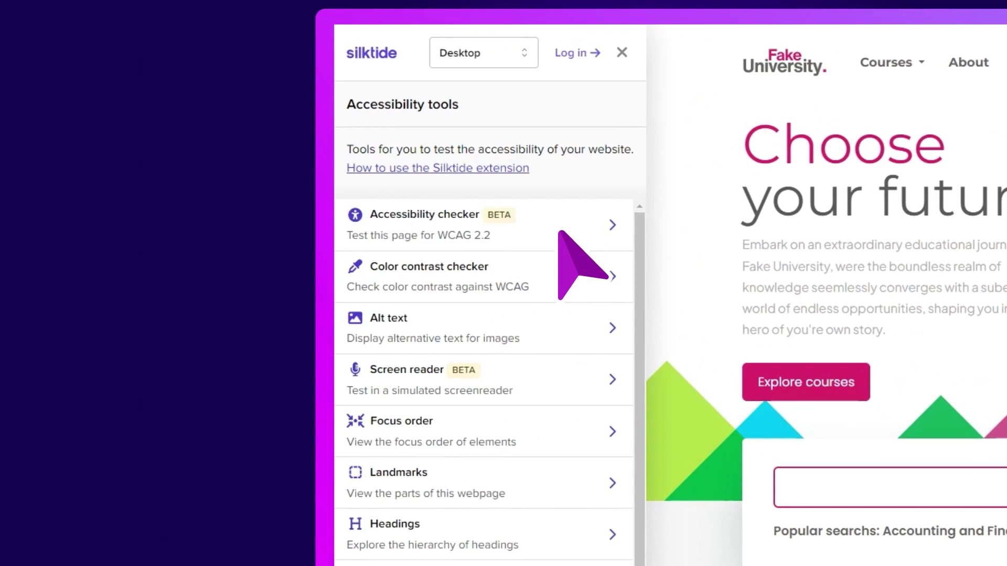
Step: Run the accessibility checker on the homepage, preview it as an iPhone 5, then return to Desktop
left_click(560, 232)
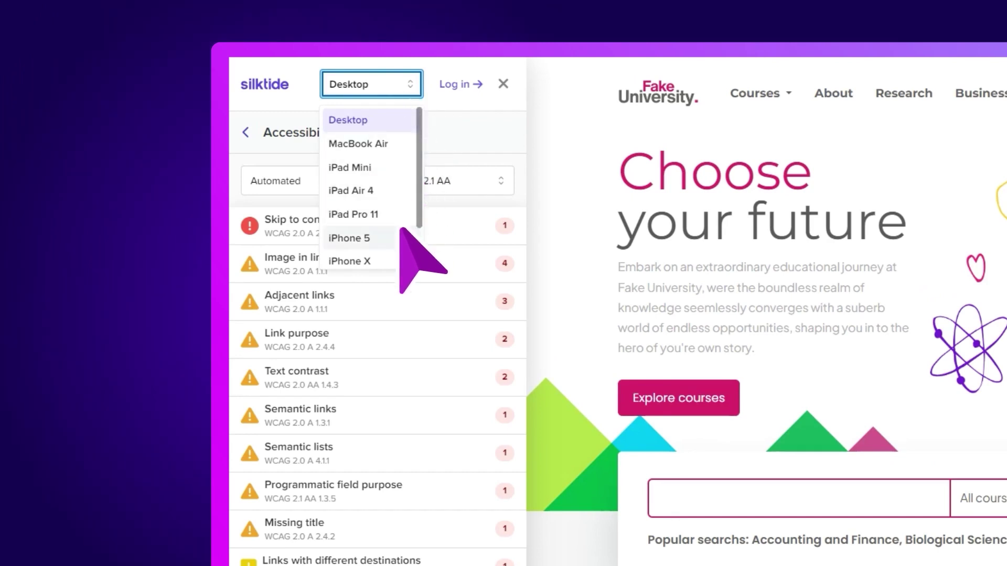
left_click(400, 239)
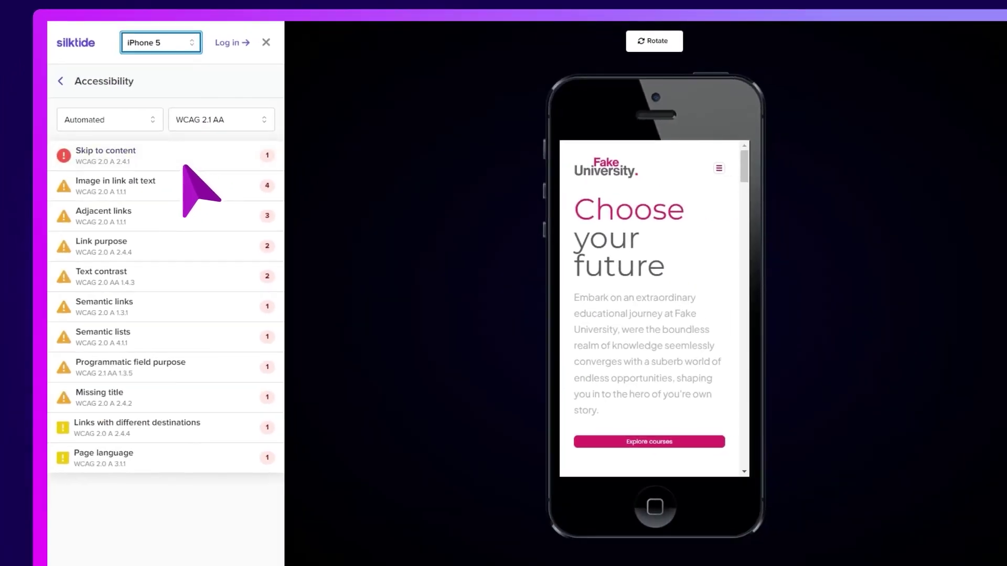
left_click(184, 44)
left_click(173, 70)
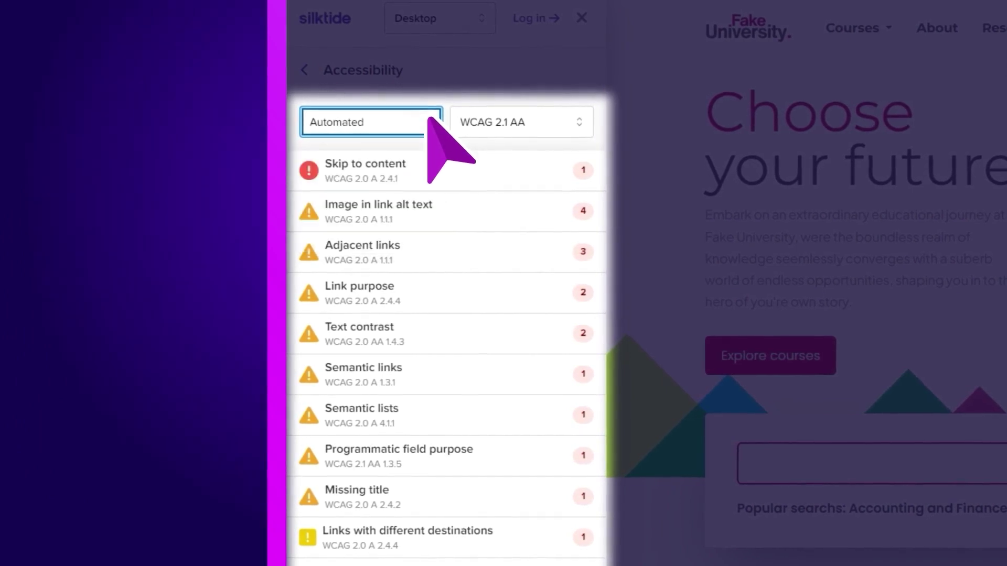
Step: Keep WCAG 2.1 AA and inspect the footer Accessibility link's Text contrast failure at 2.06:1
left_click(579, 121)
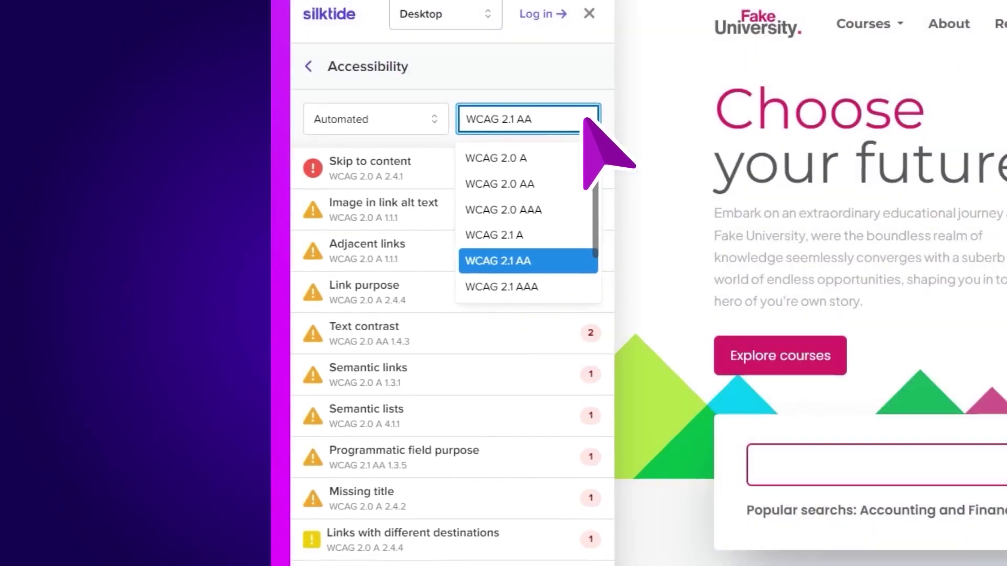
left_click(583, 119)
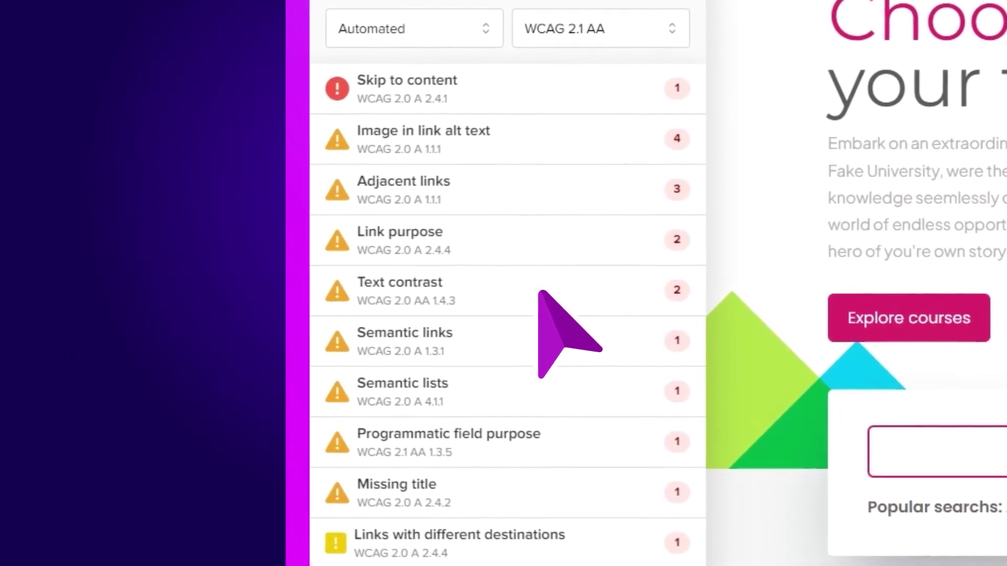
left_click(544, 292)
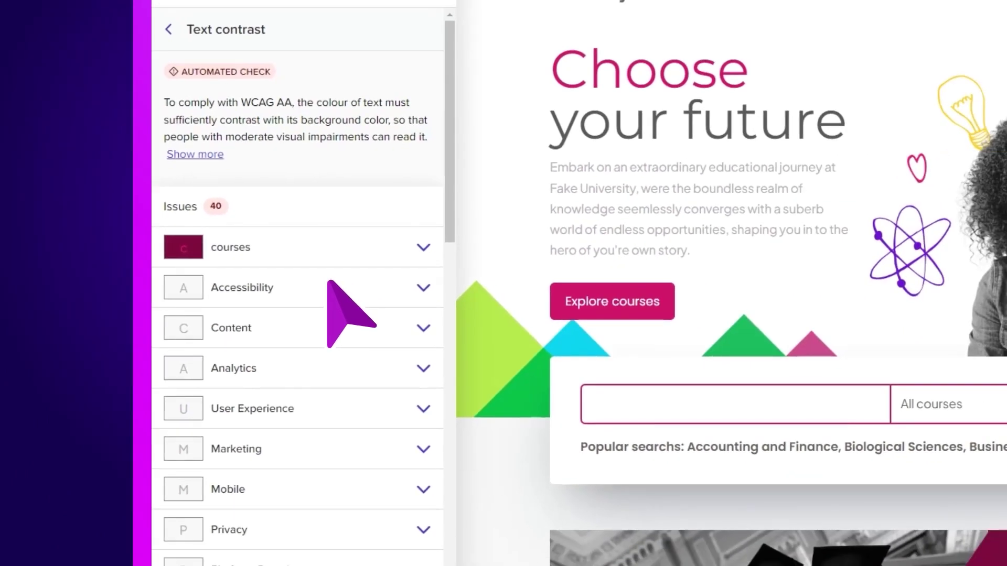
left_click(349, 310)
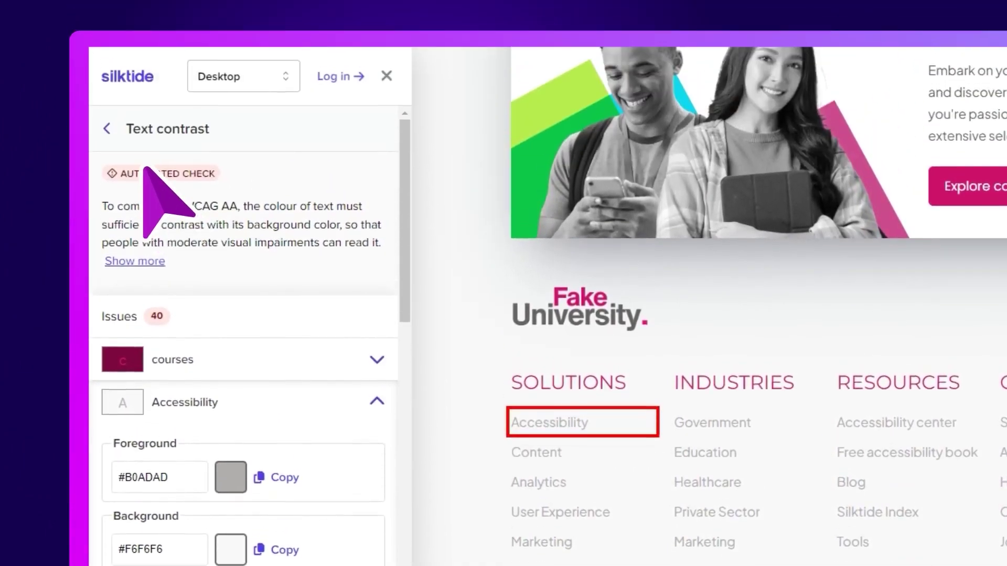
left_click(109, 132)
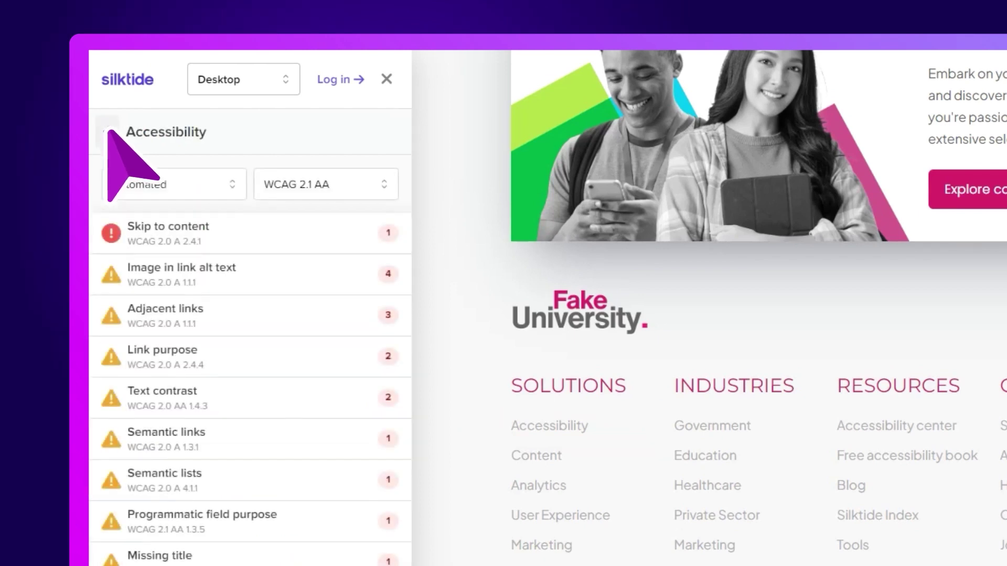
Step: Inspect the Link purpose issue for the first generic 'Read more' link, then go back to the issue list
left_click(250, 365)
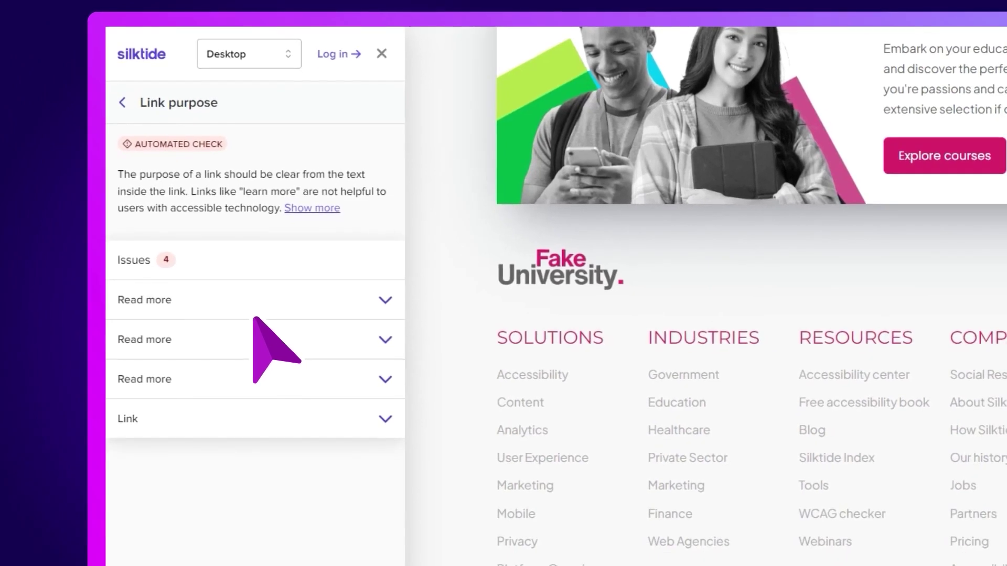
left_click(360, 300)
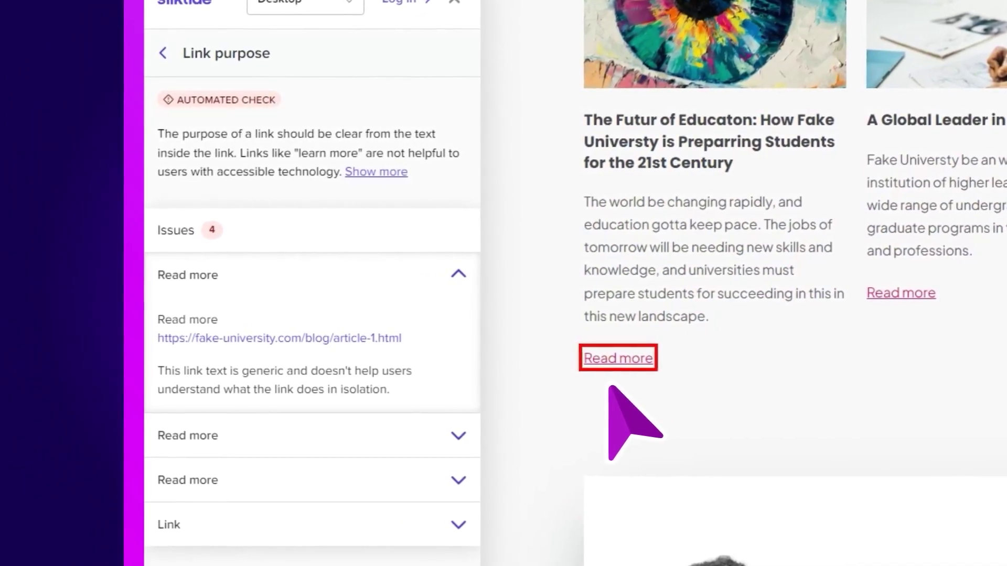
left_click(164, 52)
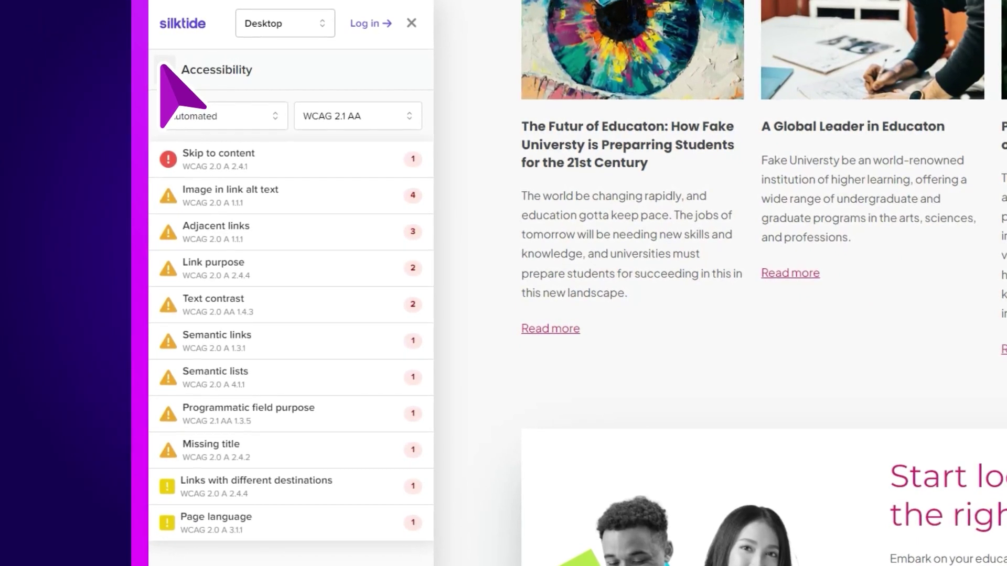
Step: Check #CC0F6A on #FFFFFF in the Color contrast checker: 5.46:1, passing AA but failing AAA
left_click(163, 67)
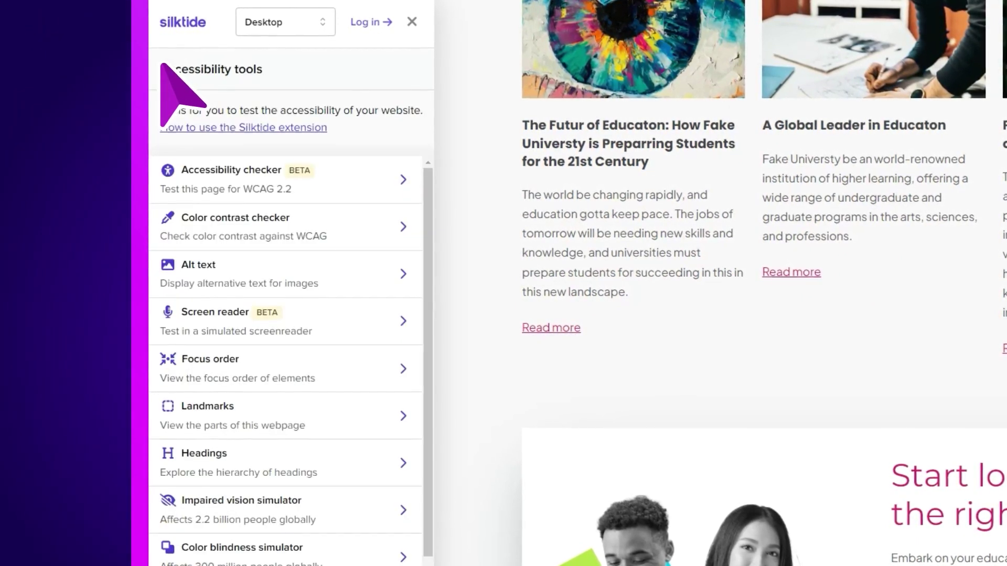
left_click(279, 220)
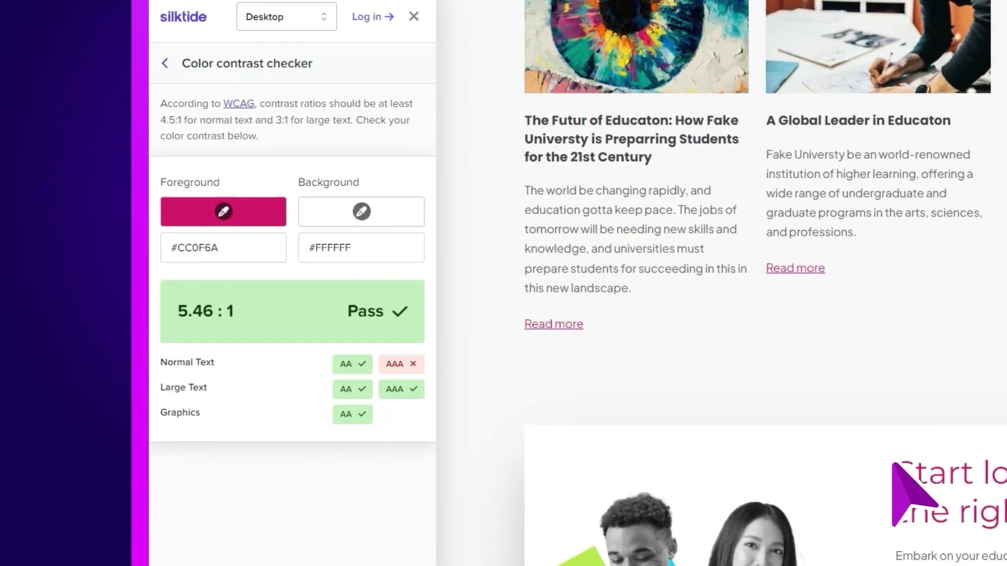
left_click(164, 62)
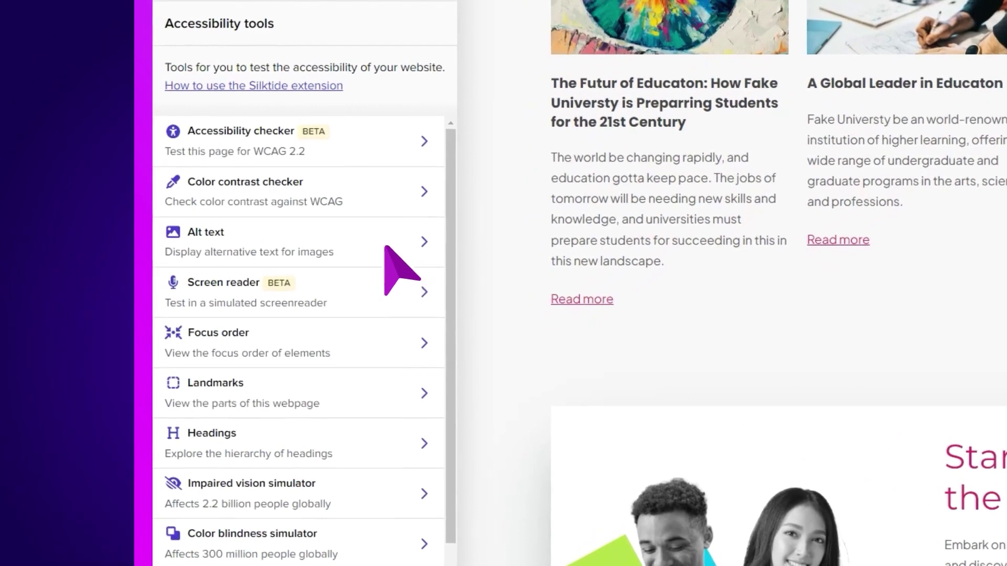
Step: Inspect the Fake University logo missing alt text, play then close the tutorial video
left_click(385, 246)
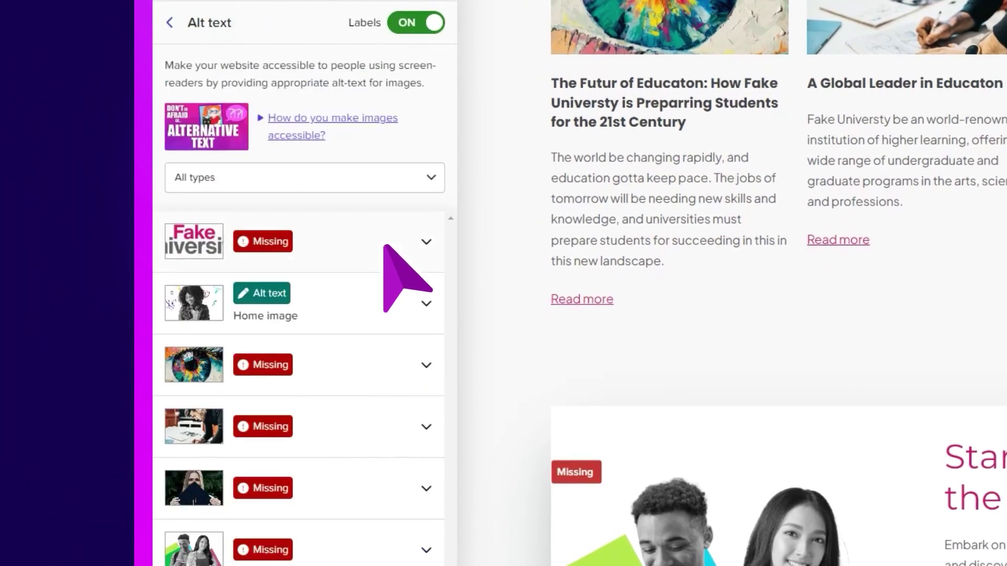
left_click(385, 246)
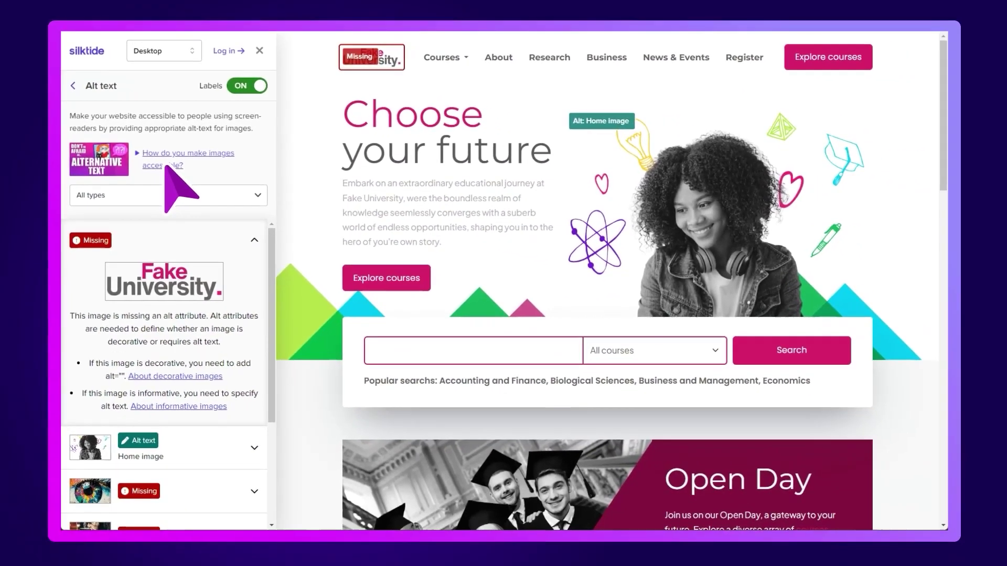
left_click(166, 167)
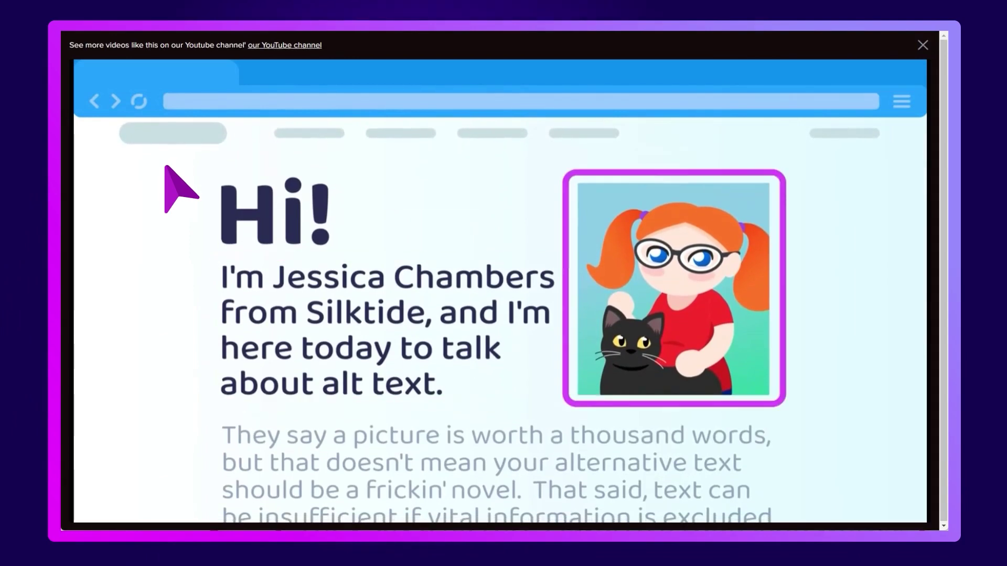
left_click(166, 167)
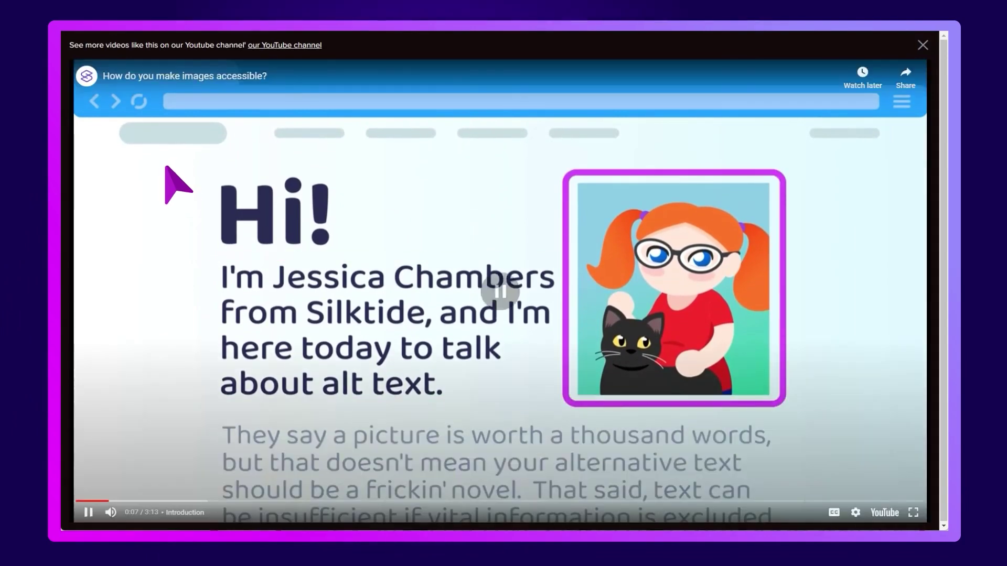
left_click(923, 45)
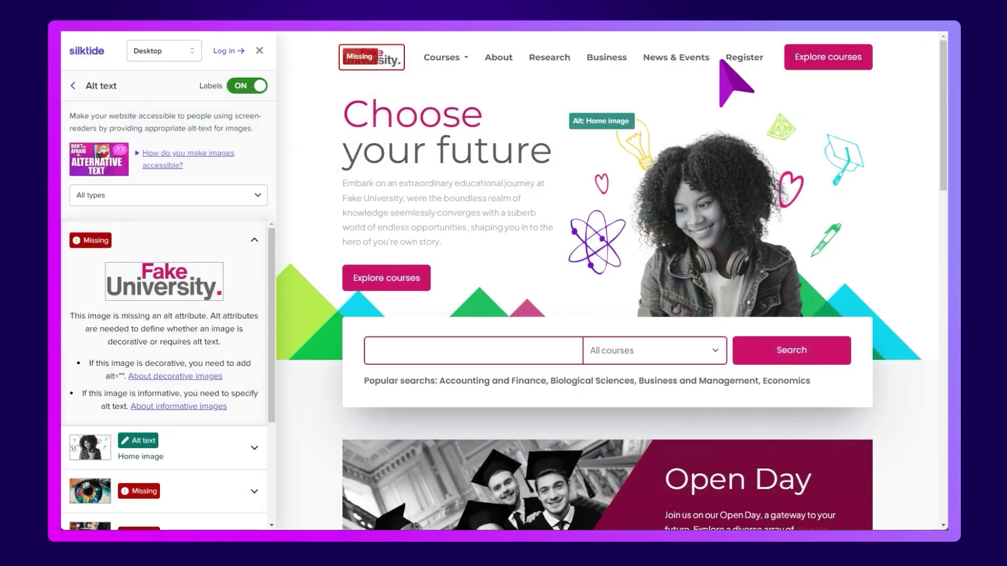
left_click(74, 84)
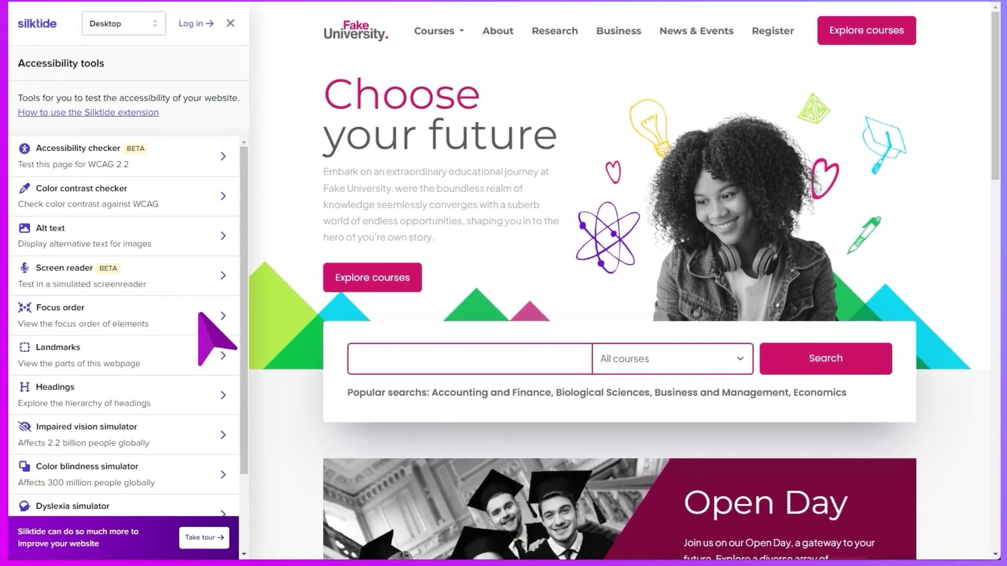
Step: Show the page's keyboard focus order, then label headings: two H1, one H2, six H4
left_click(200, 313)
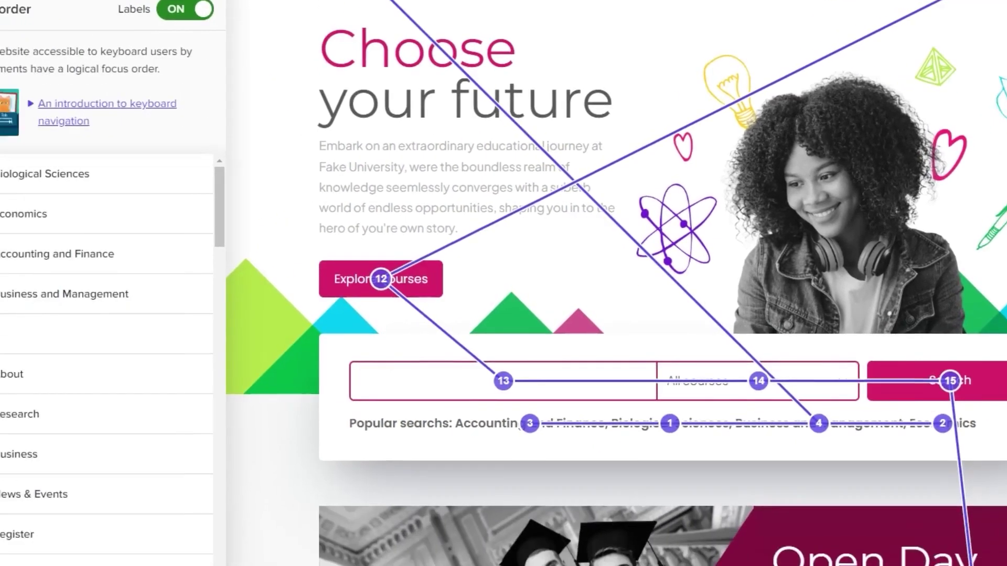
left_click(3, 18)
left_click(259, 398)
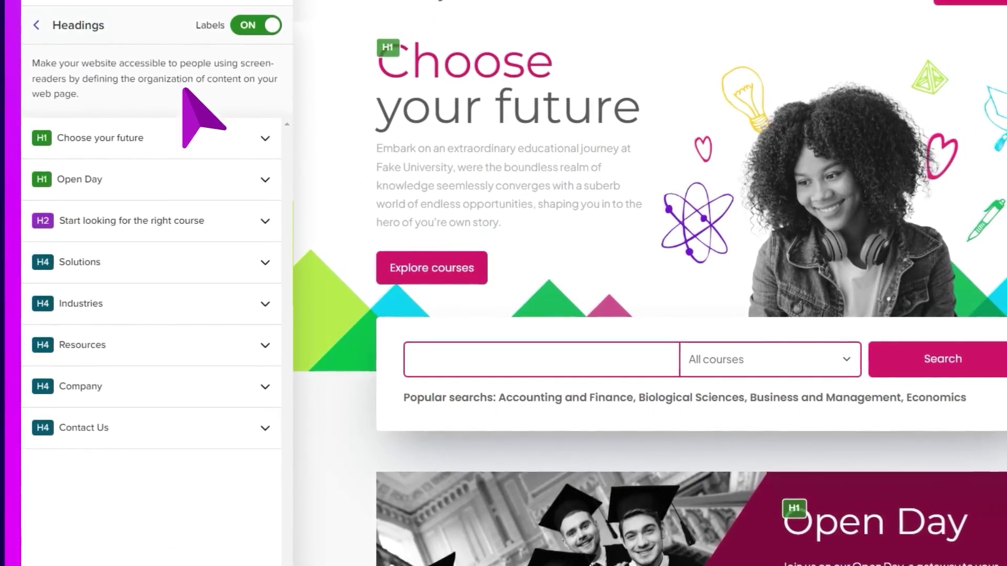
Step: List the page's landmarks and expand the contentinfo and banner regions
left_click(36, 26)
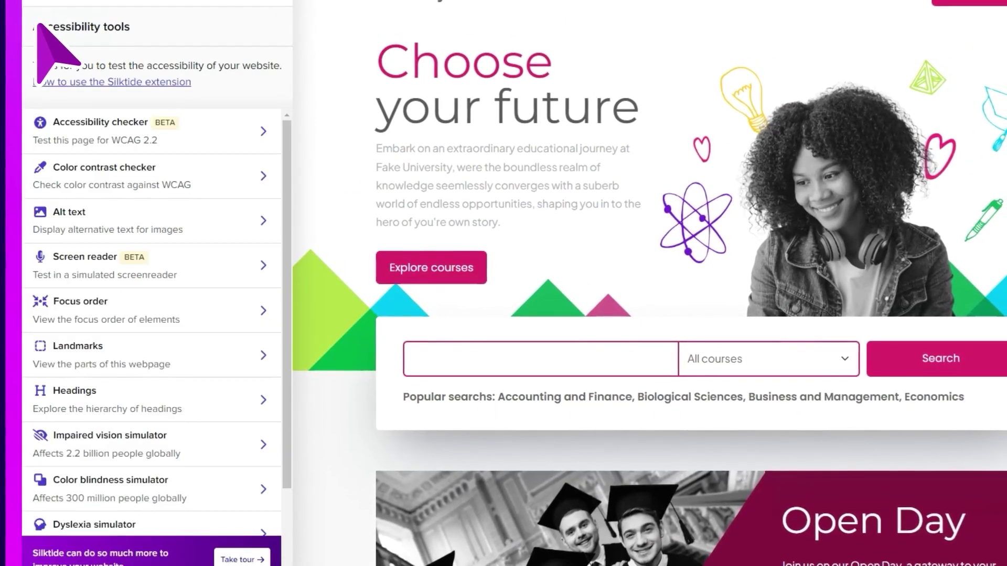
left_click(241, 359)
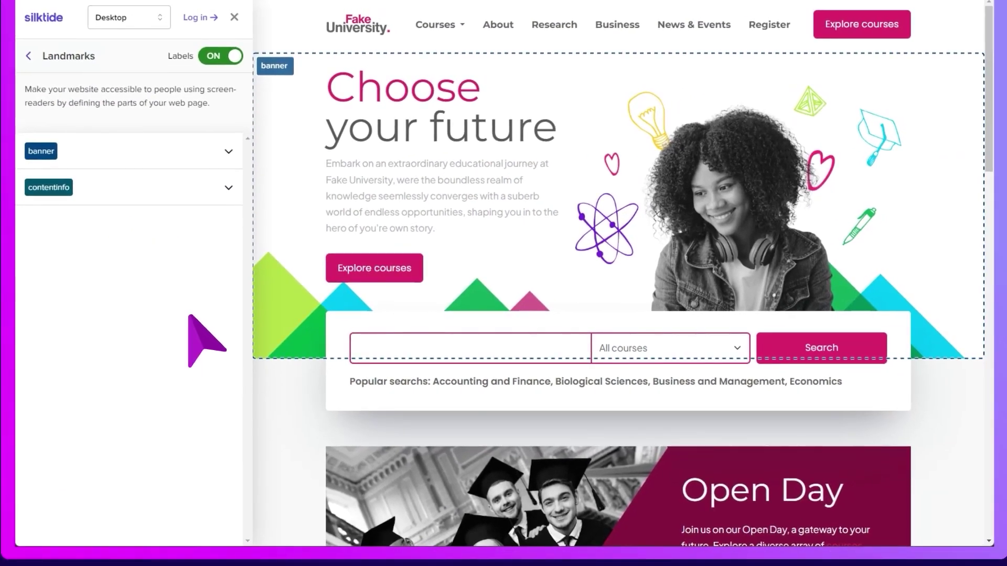
left_click(160, 188)
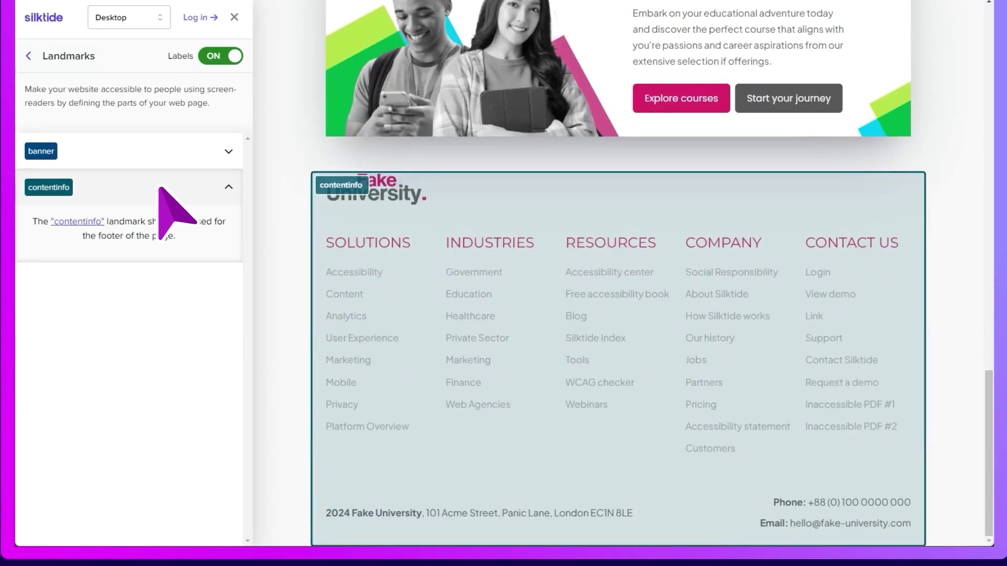
left_click(173, 152)
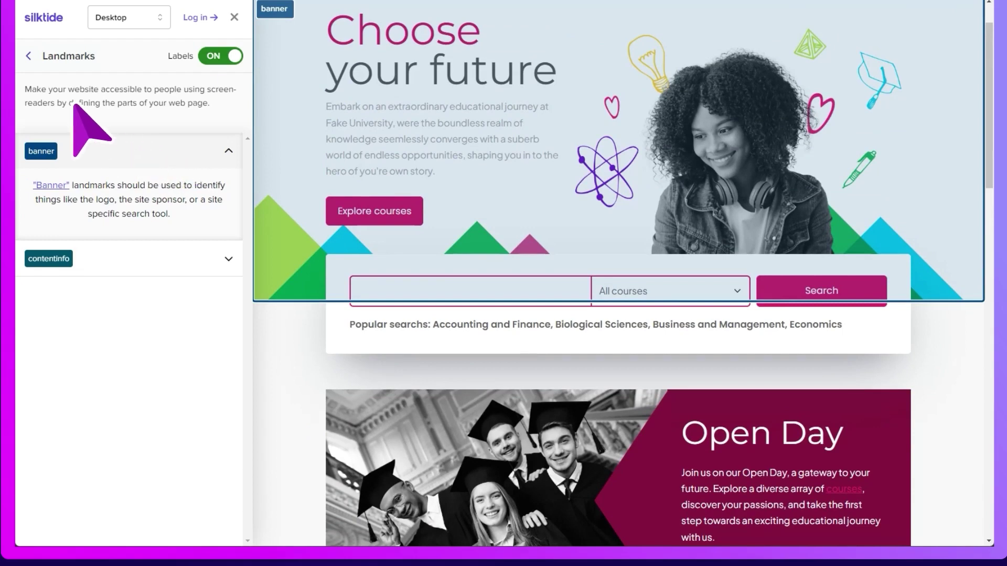
left_click(30, 56)
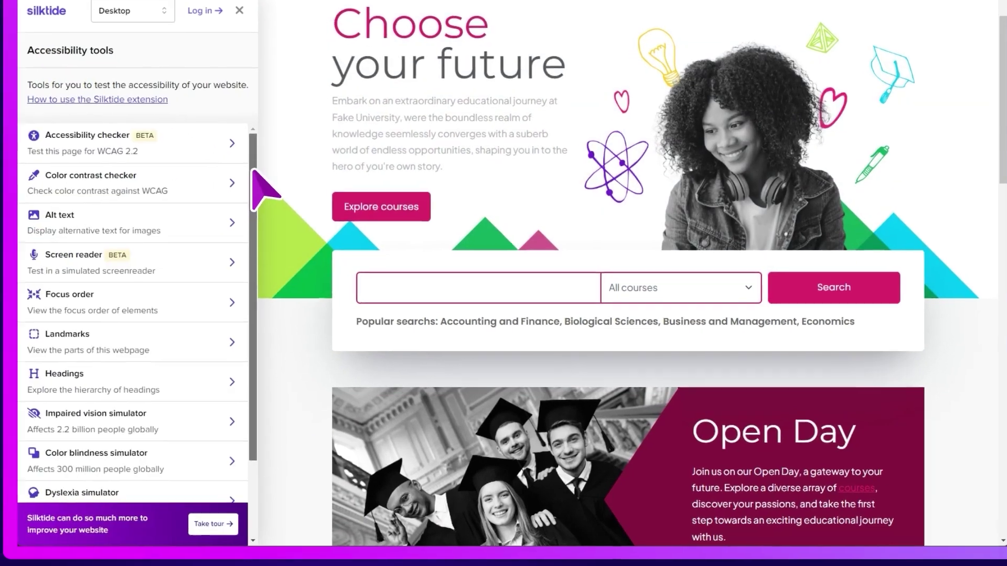
scroll(246, 231, "down", 3)
left_click_drag(429, 99, 429, 112)
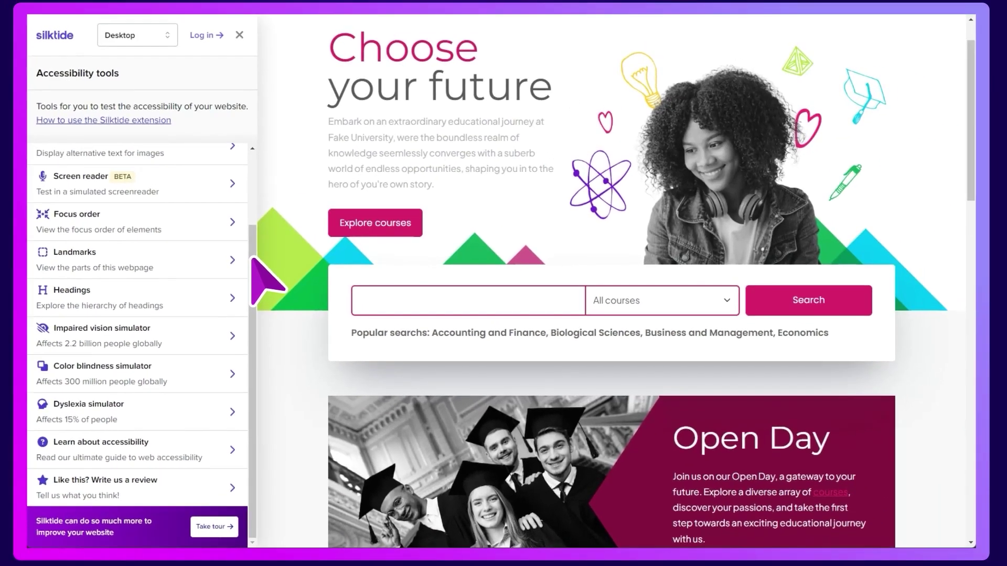
left_click(190, 336)
left_click_drag(141, 199, 154, 198)
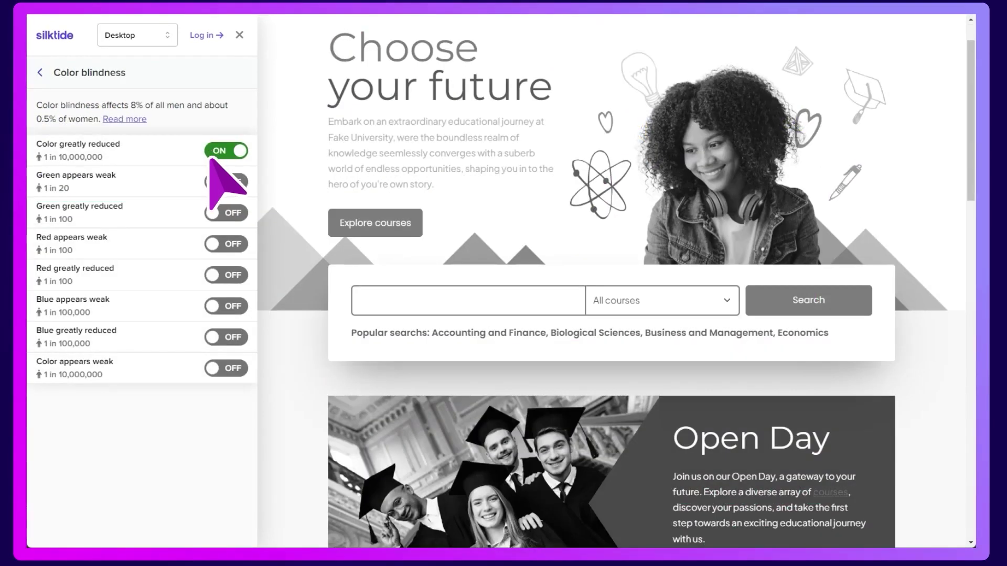
left_click(226, 182)
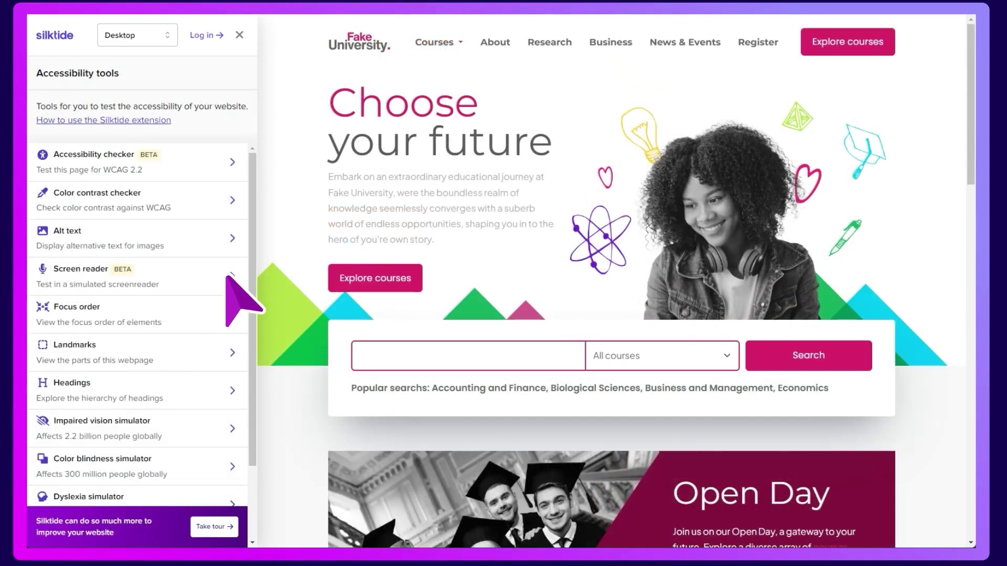
Step: Start the simulated screen reader and advance it through the Courses button to the About link
left_click(228, 277)
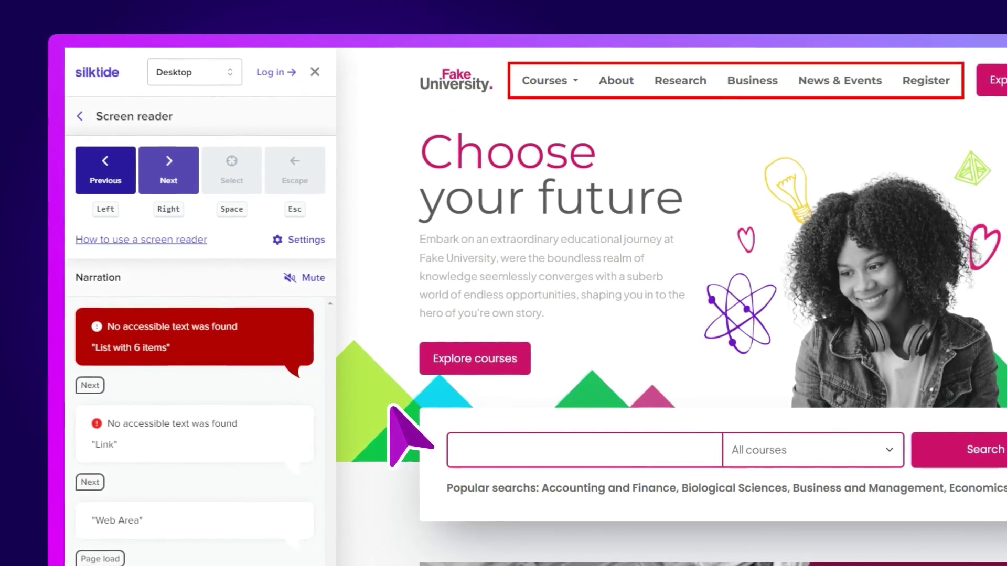
key("Right")
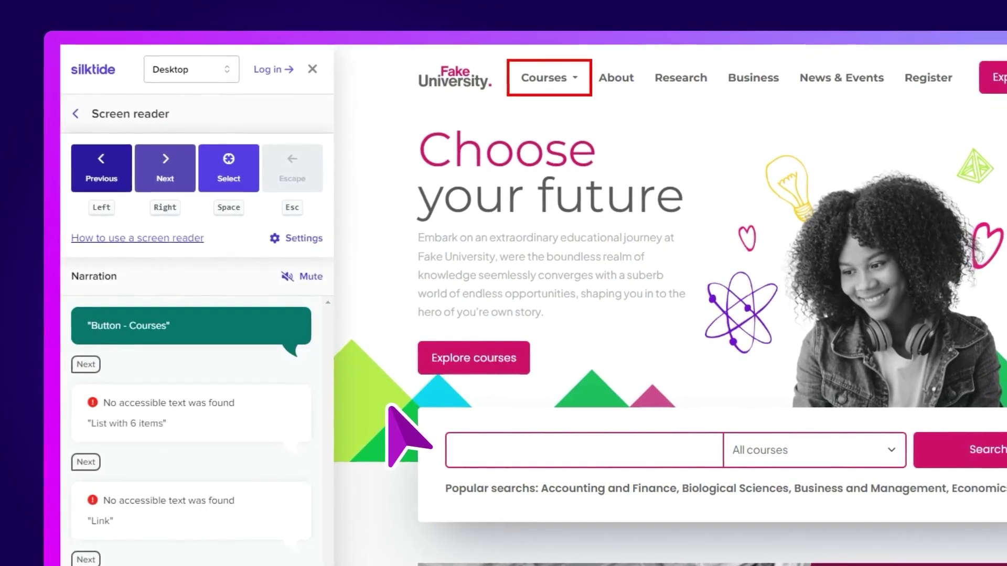
key("Right")
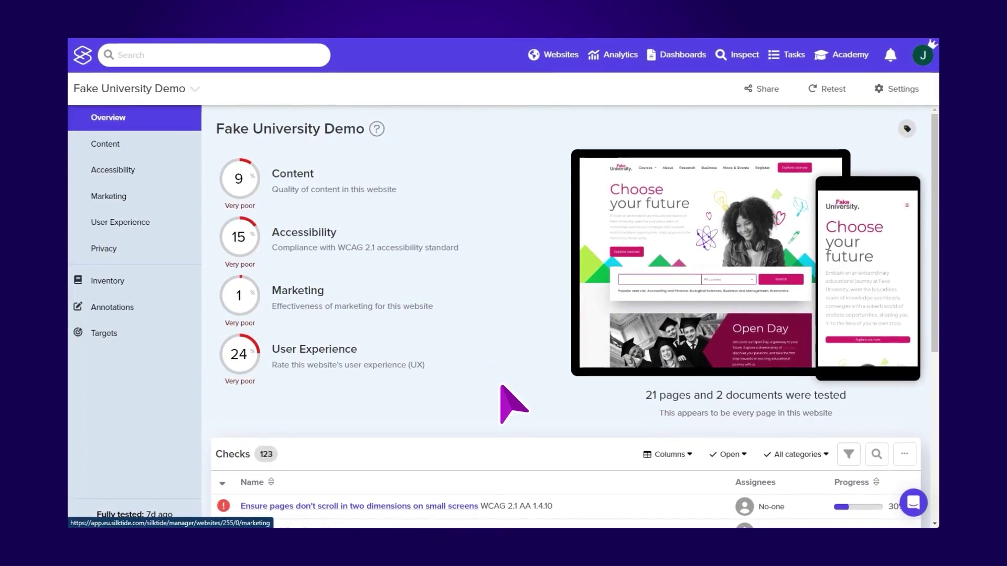
Step: Open the 'Check and fix broken links' details from the Overview's Checks table
scroll(513, 404, "down", 5)
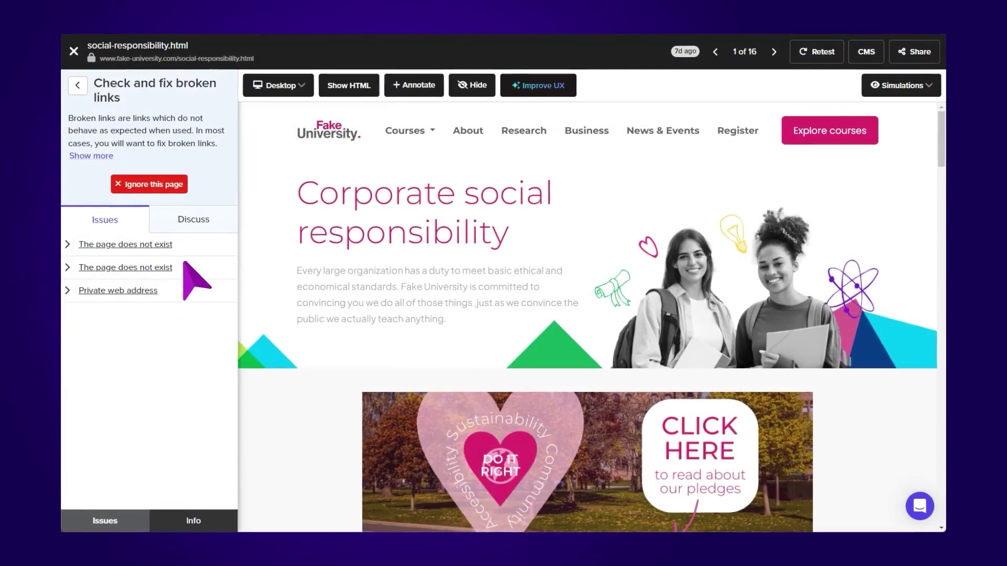
left_click(186, 244)
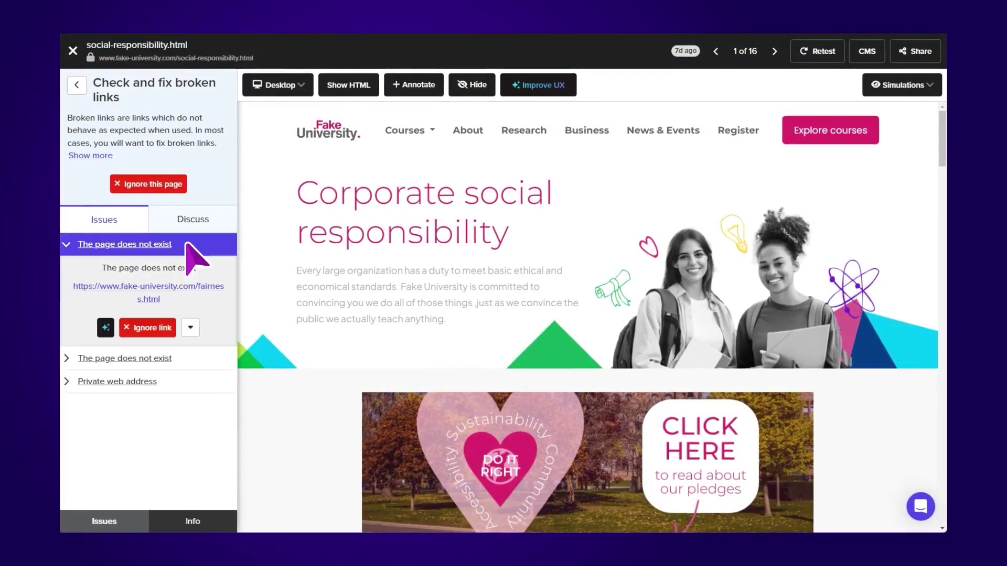